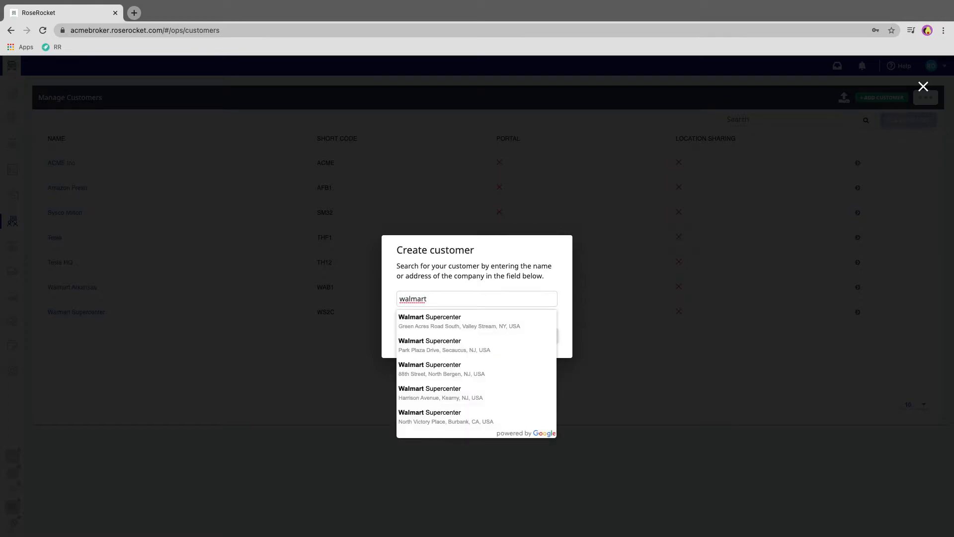
Search the Create customer suggestions for 'walmart st louis'
type("st louis")
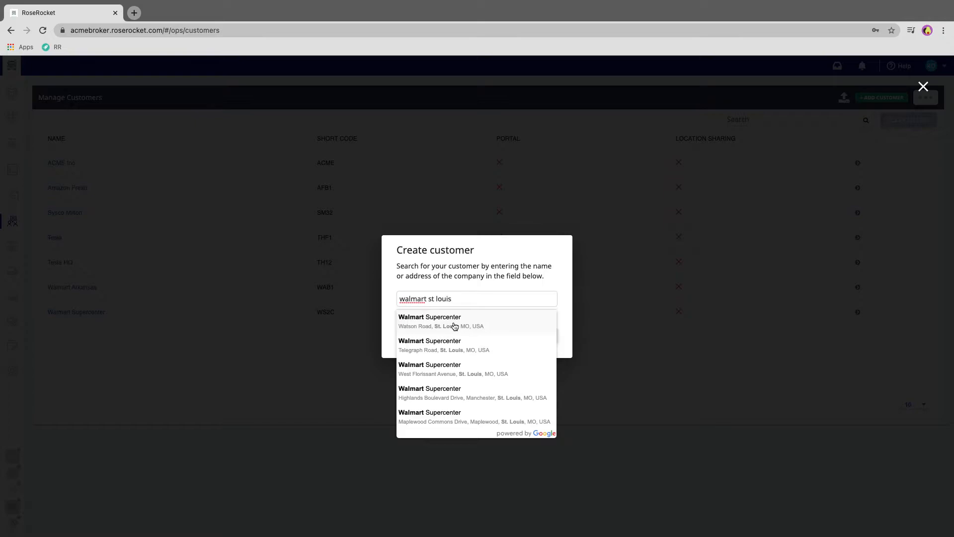
Fill the customer from the West Florissant Avenue Walmart Supercenter suggestion, keeping Shipper billing
left_click(434, 373)
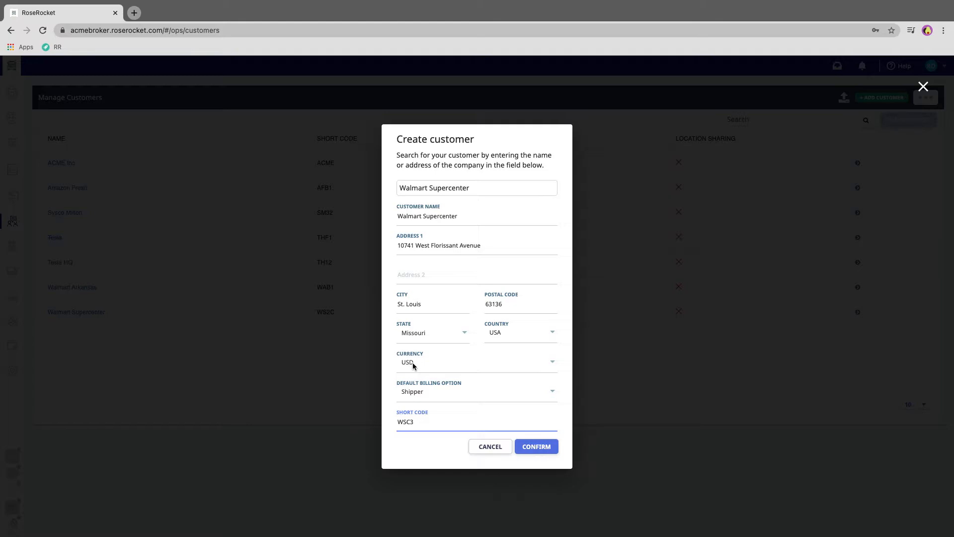
left_click(430, 394)
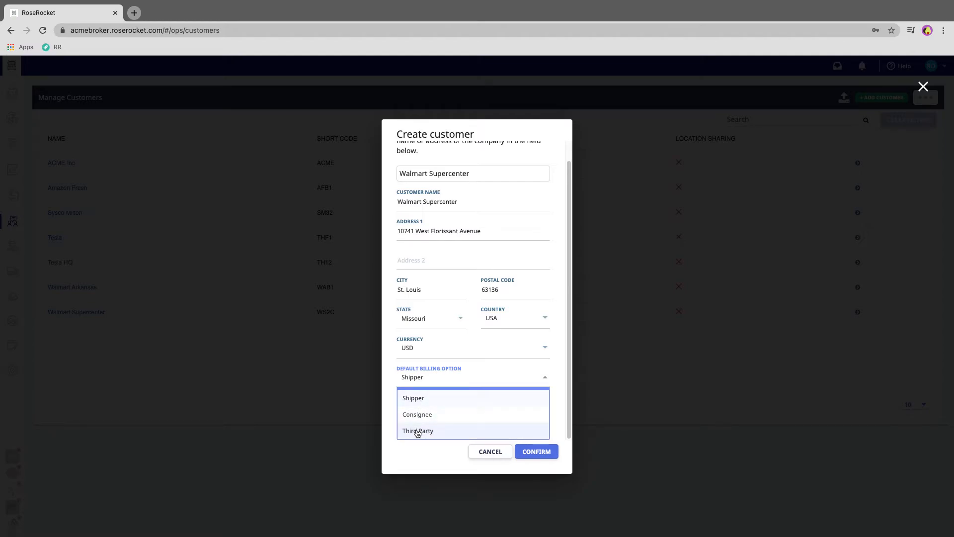
left_click(422, 398)
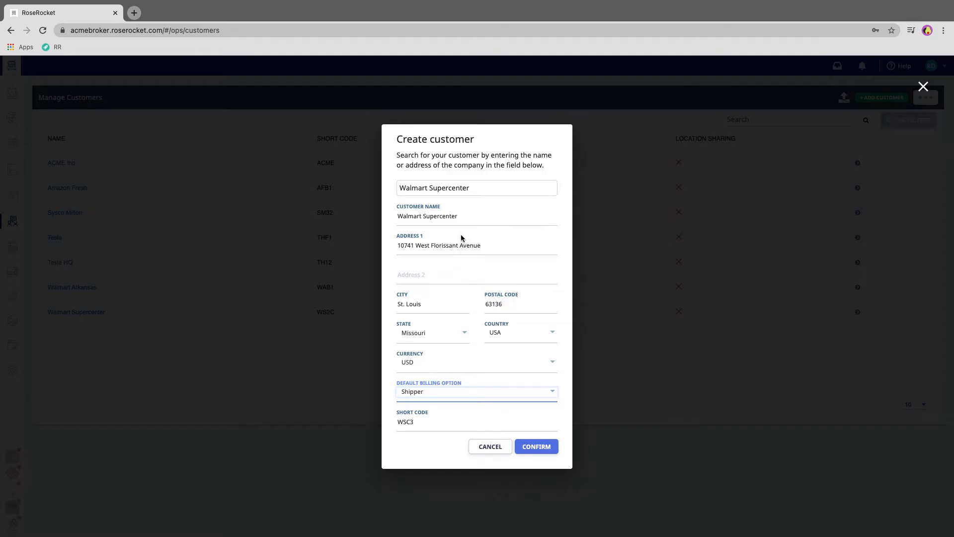
Try Consignee and Third Party billing, return to Shipper, and submit the customer form
left_click(439, 392)
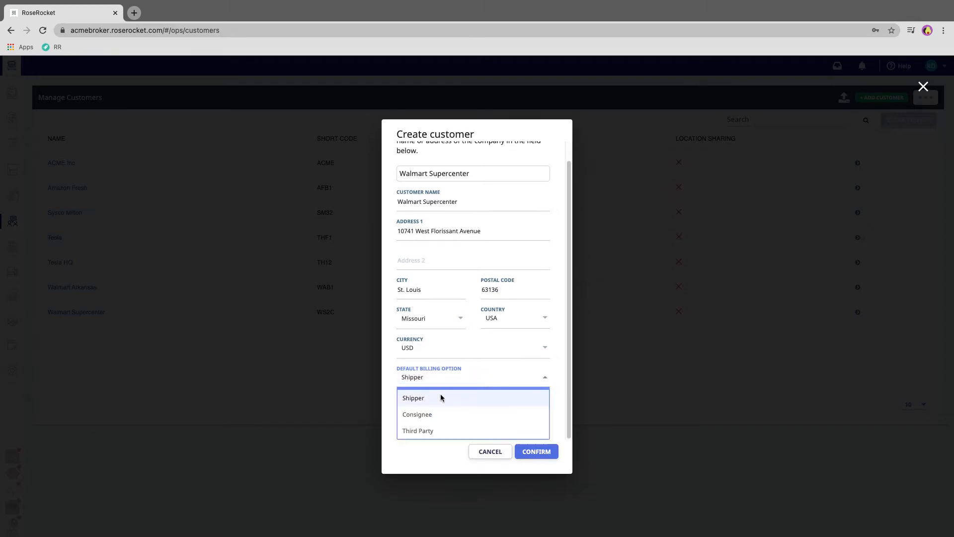
left_click(464, 413)
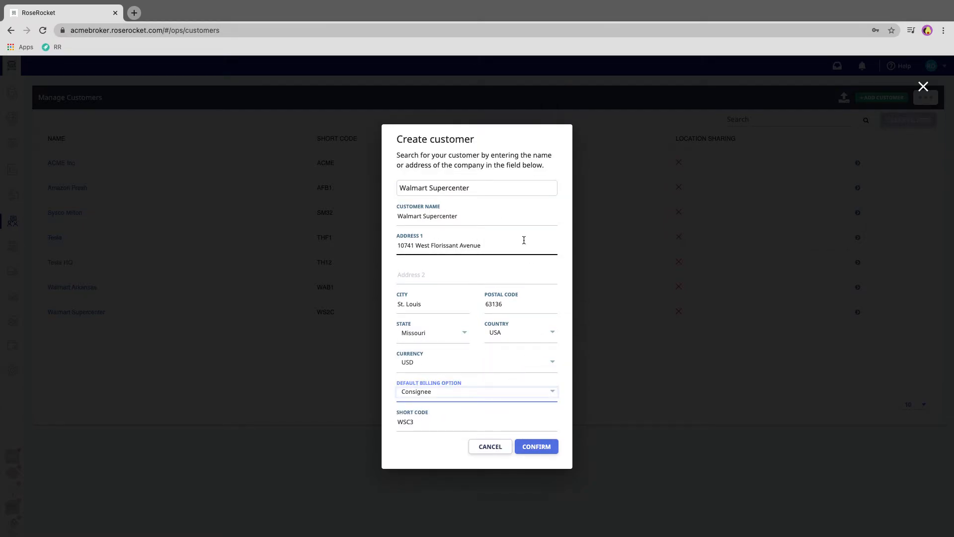
left_click(455, 391)
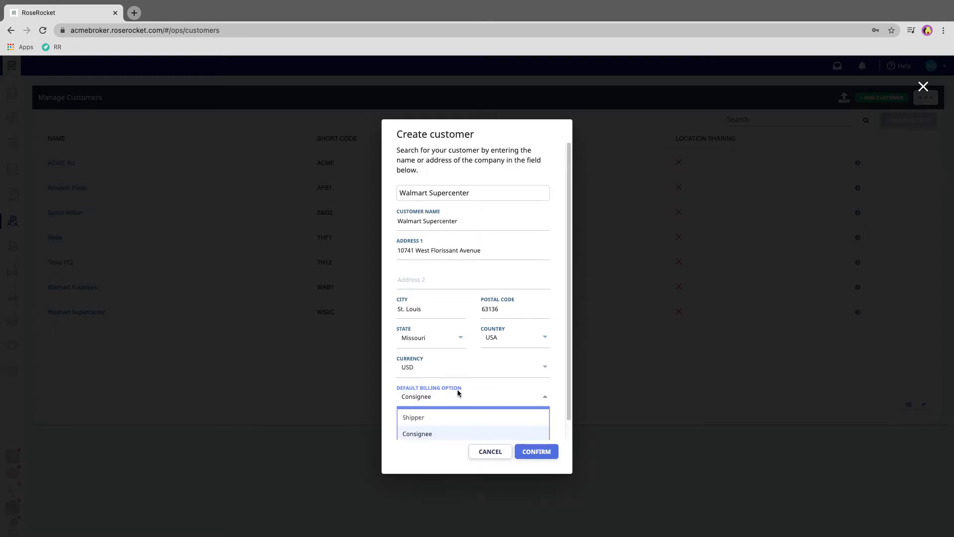
left_click(458, 420)
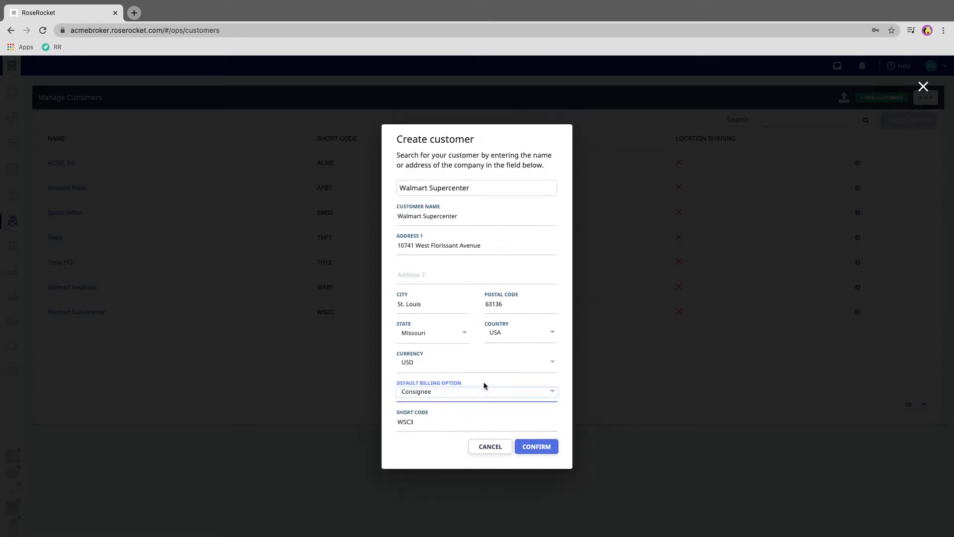
left_click(478, 391)
scroll(468, 428, "down", 1)
left_click(467, 435)
left_click(450, 391)
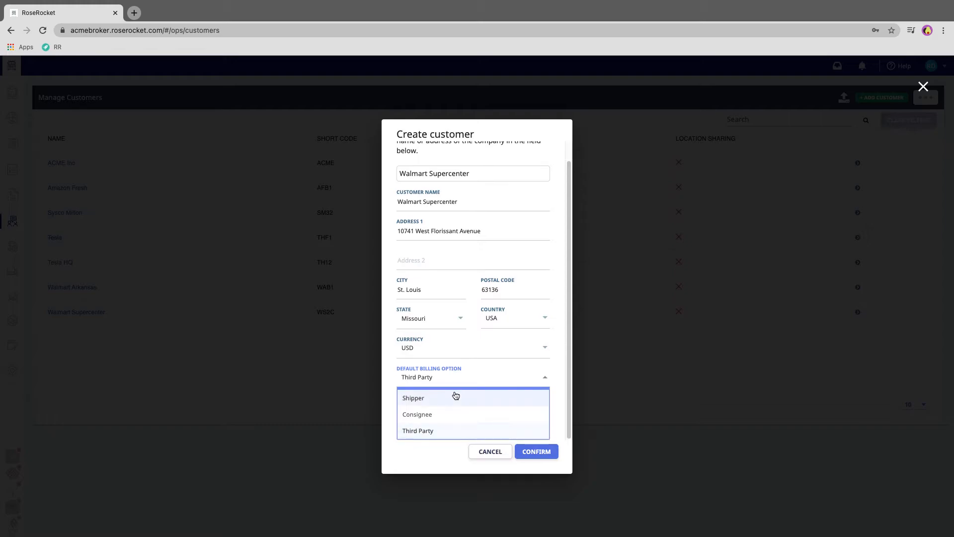
left_click(445, 398)
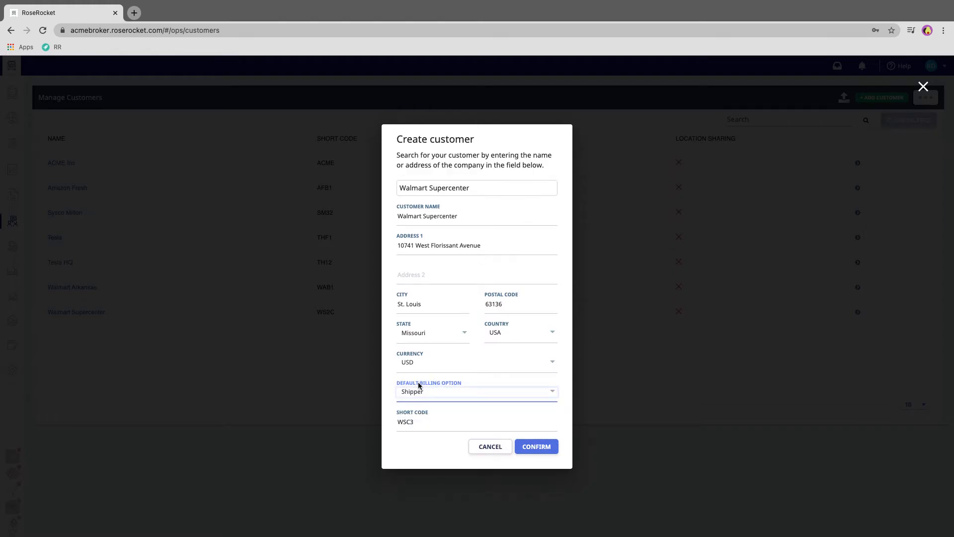
left_click(537, 446)
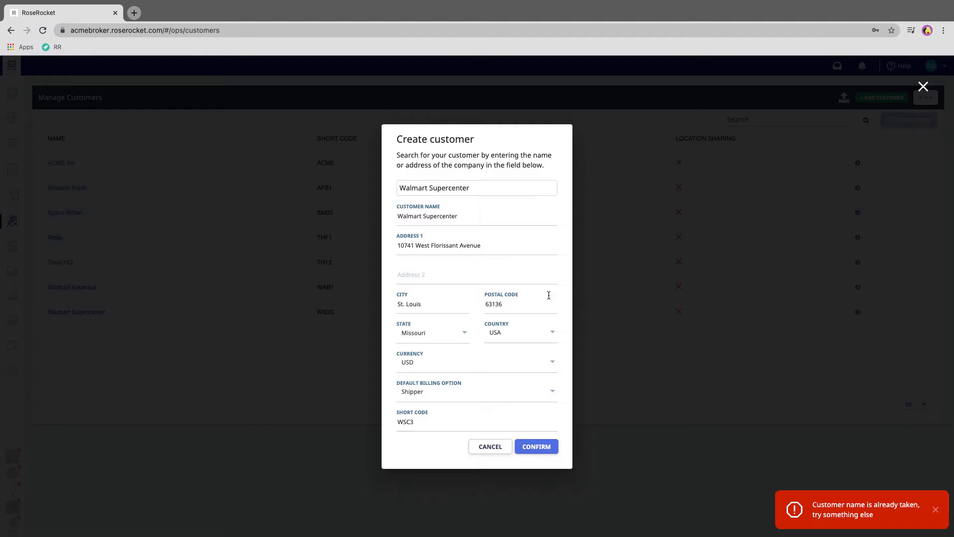
Replace 'Supercenter' with 'St Louis' in the customer name and confirm creation
triple_click(453, 216)
double_click(453, 216)
type("St Louis")
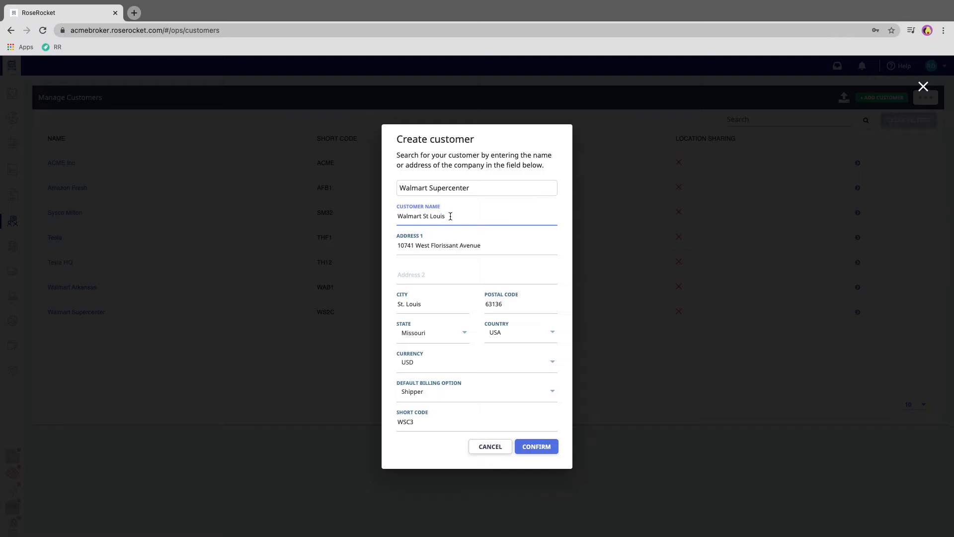
left_click(537, 449)
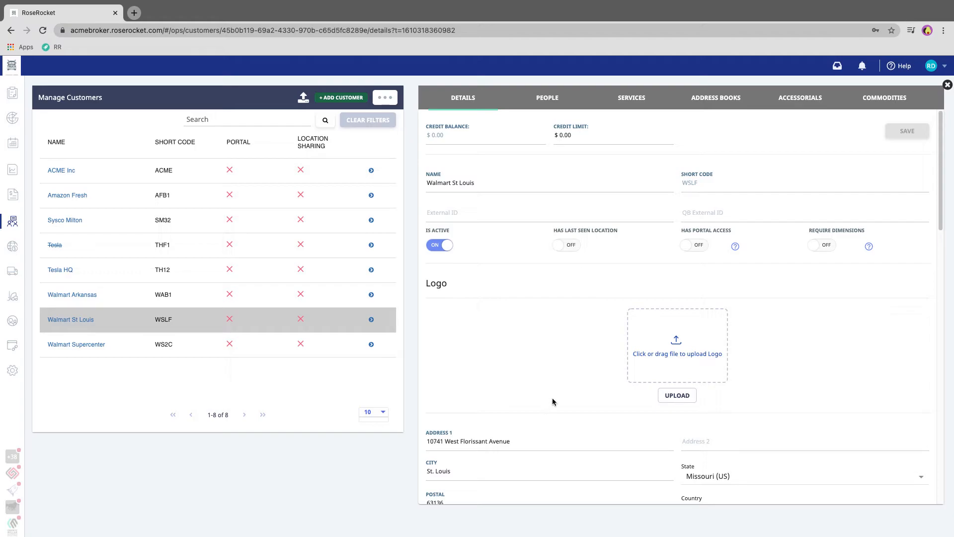
Enter 5000 as the Walmart St Louis credit limit and save the details
left_click(595, 132)
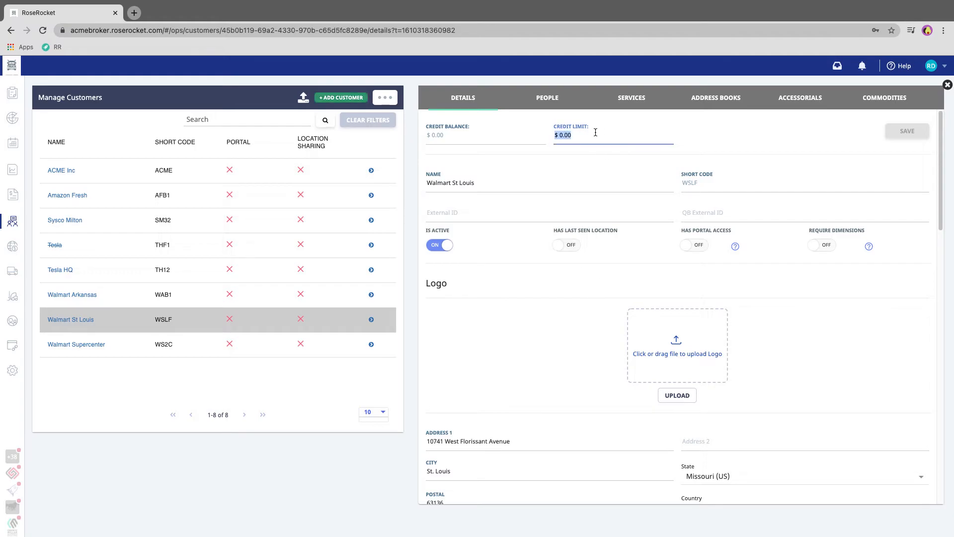
type("5000")
key("Tab")
left_click(674, 133)
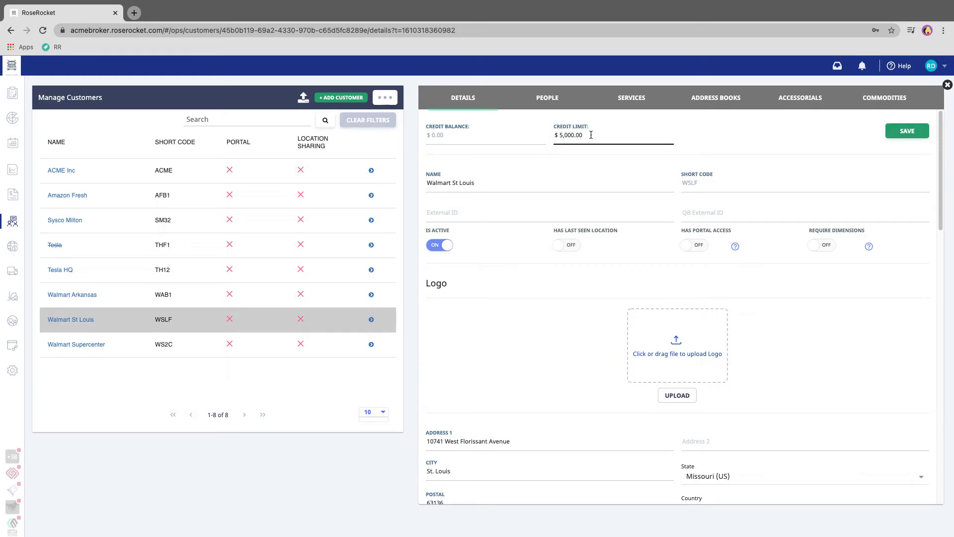
left_click(577, 130)
left_click(555, 135)
left_click(578, 131)
left_click(554, 140)
left_click(590, 130)
left_click(585, 133)
left_click(599, 136)
left_click(907, 131)
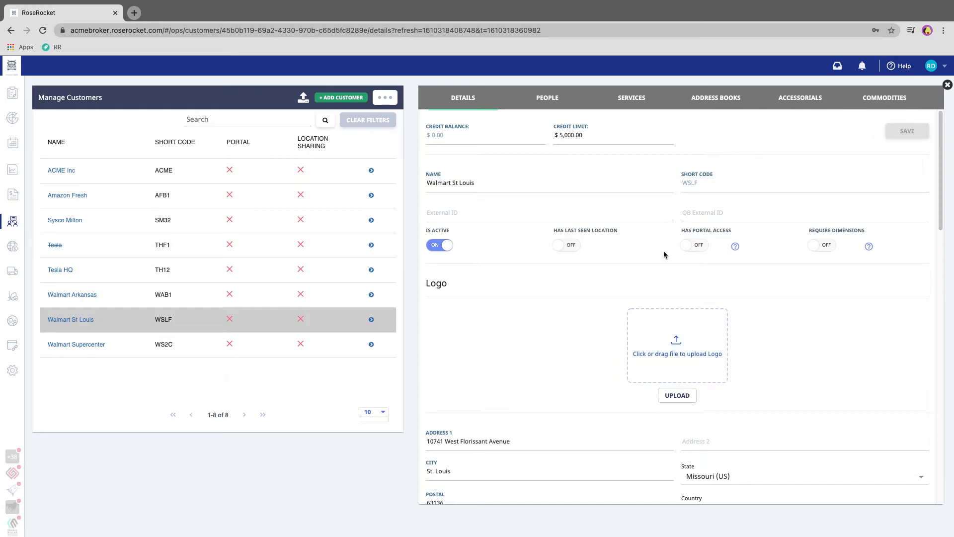
scroll(663, 259, "down", 6)
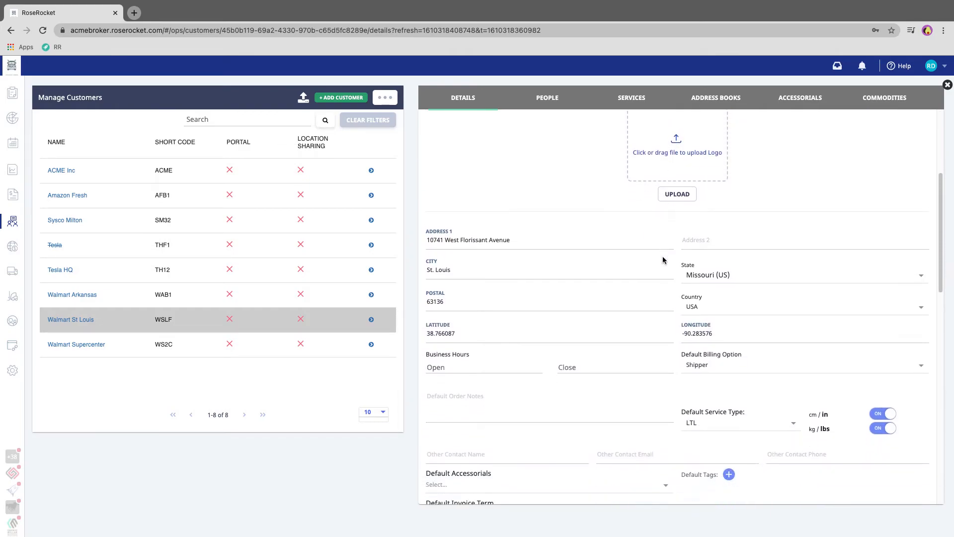
scroll(663, 257, "down", 2)
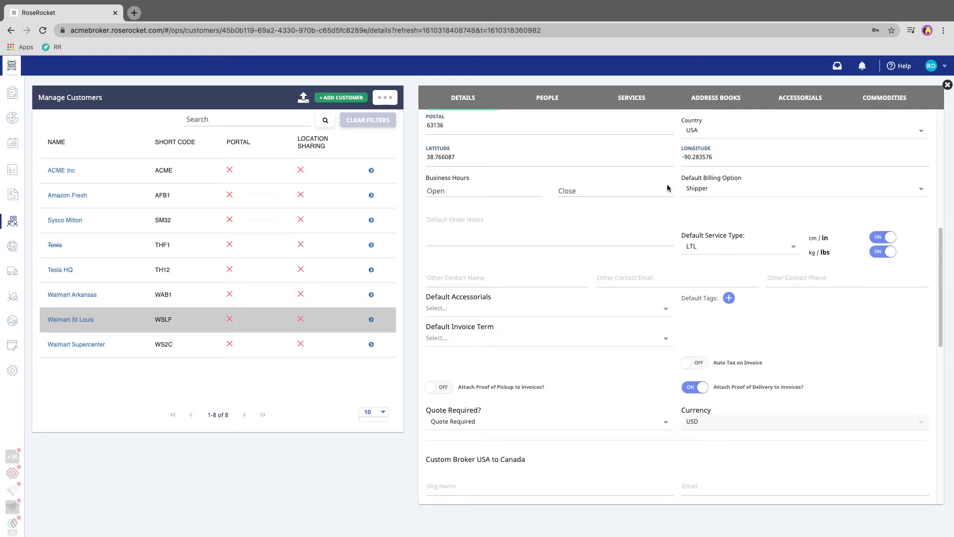
scroll(721, 191, "up", 1)
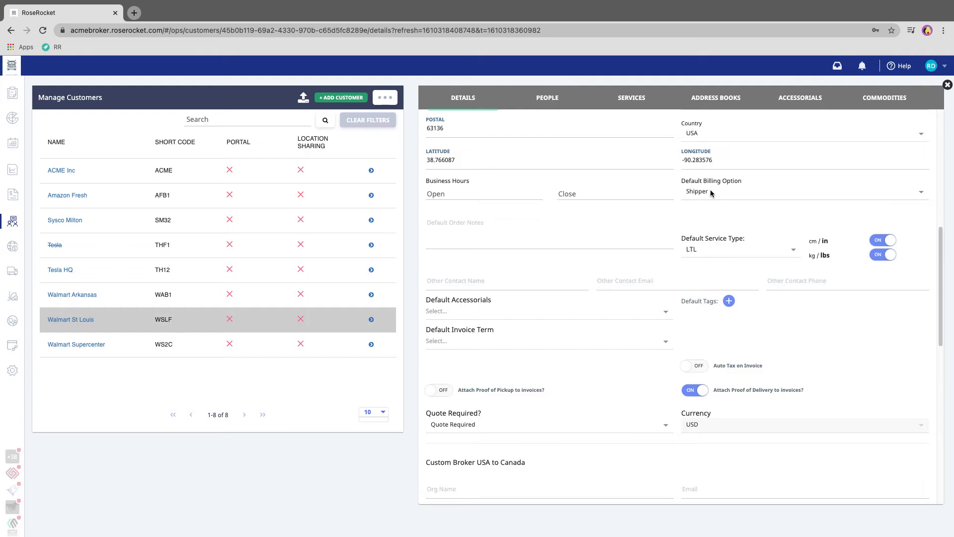
left_click(710, 191)
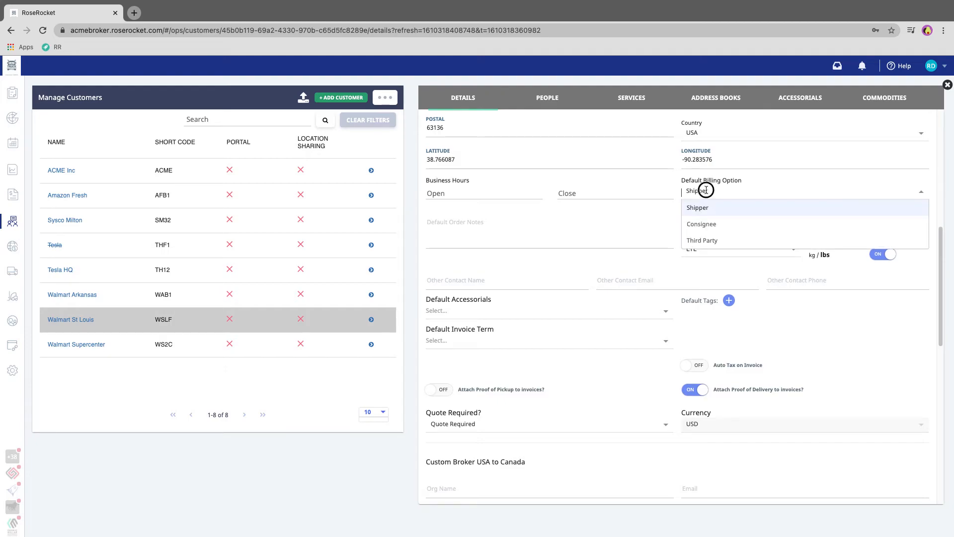
left_click(699, 241)
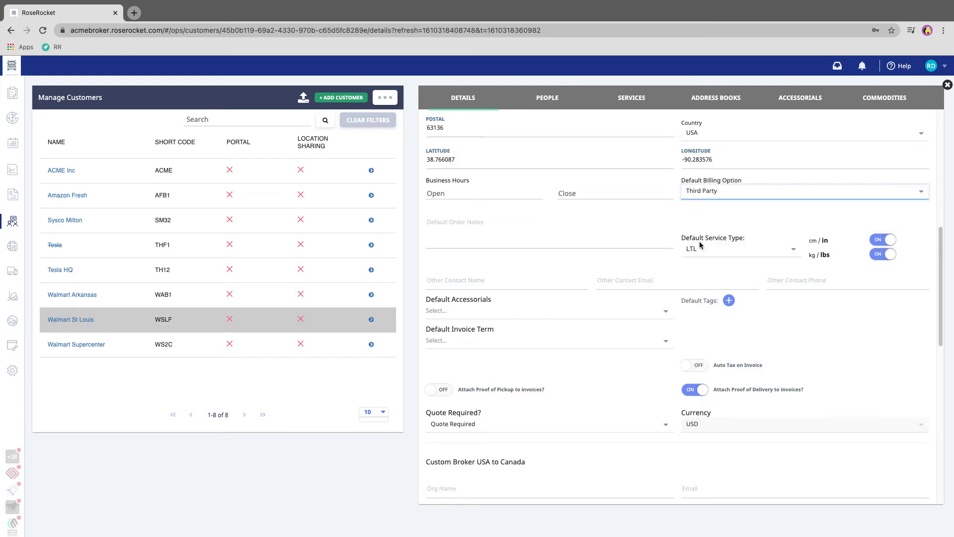
left_click(702, 193)
left_click(701, 211)
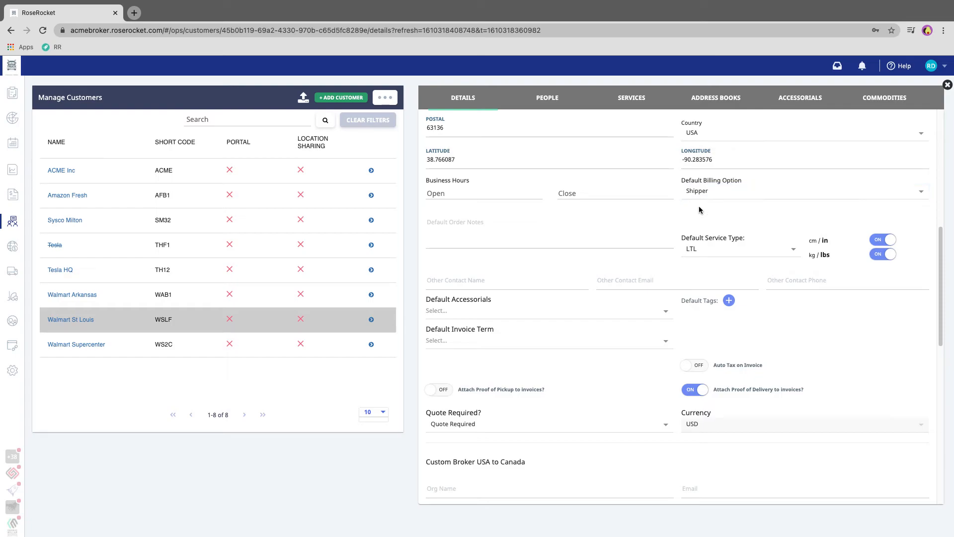
scroll(699, 211, "down", 1)
left_click(699, 215)
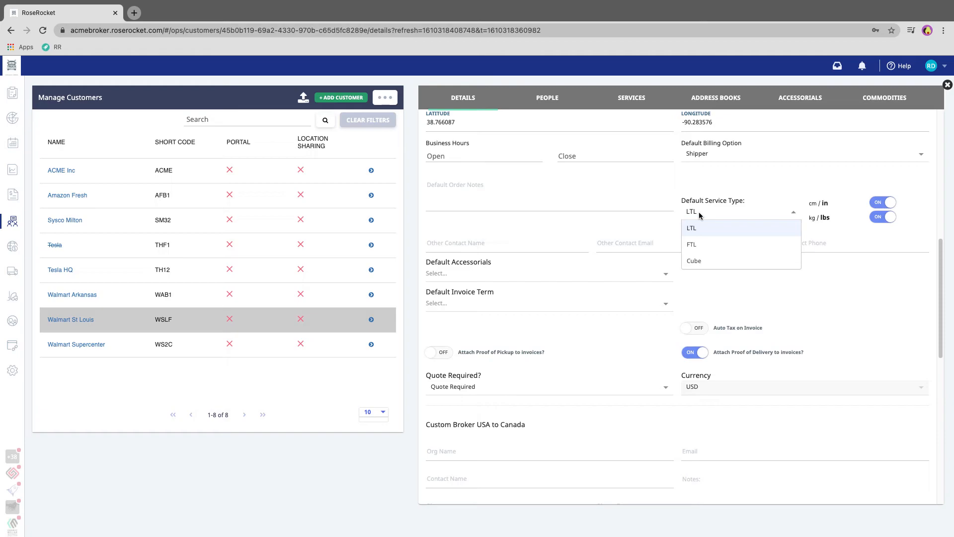
left_click(695, 243)
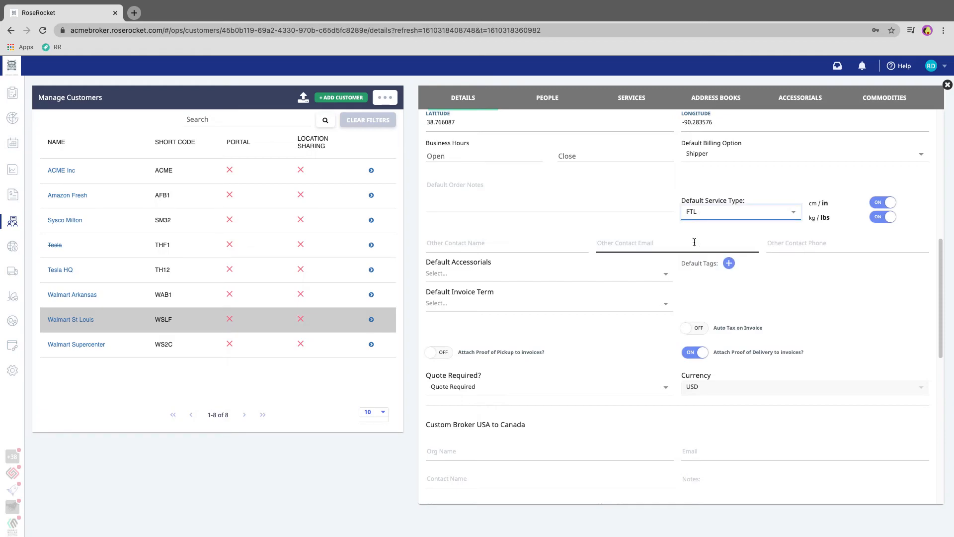
left_click(705, 211)
left_click(696, 231)
scroll(606, 277, "down", 7)
scroll(605, 279, "down", 3)
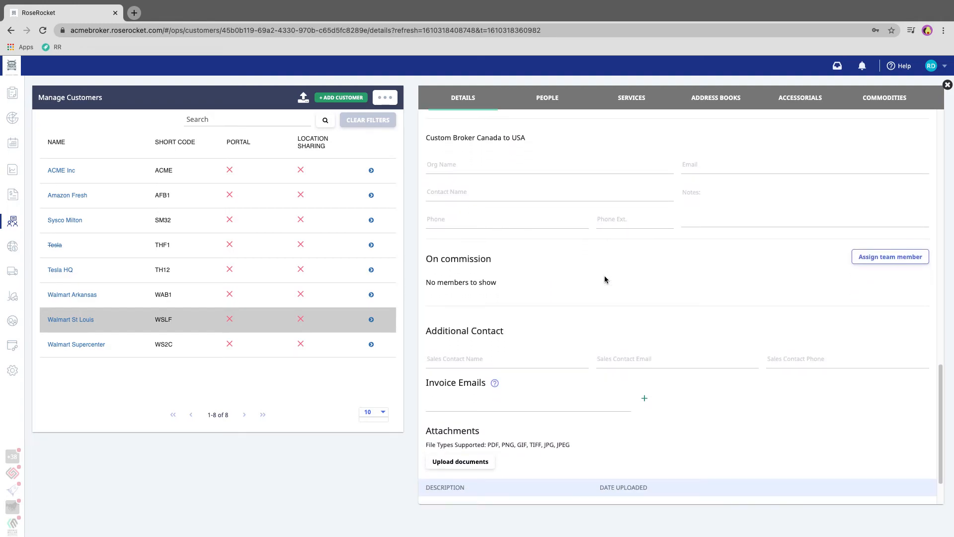
Add the accounts-payable address to the Invoice Emails list
left_click(485, 348)
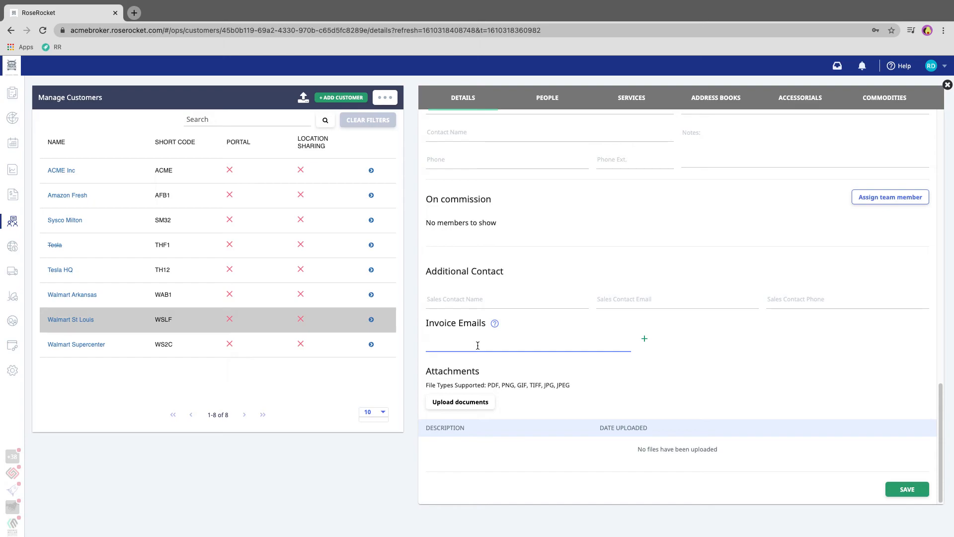
mouse_move(492, 323)
left_click(645, 338)
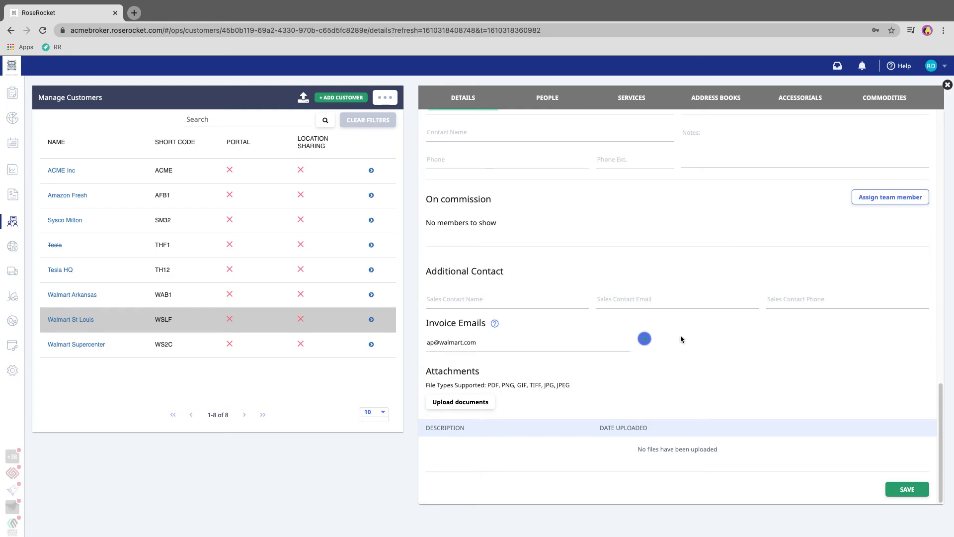
left_click(645, 339)
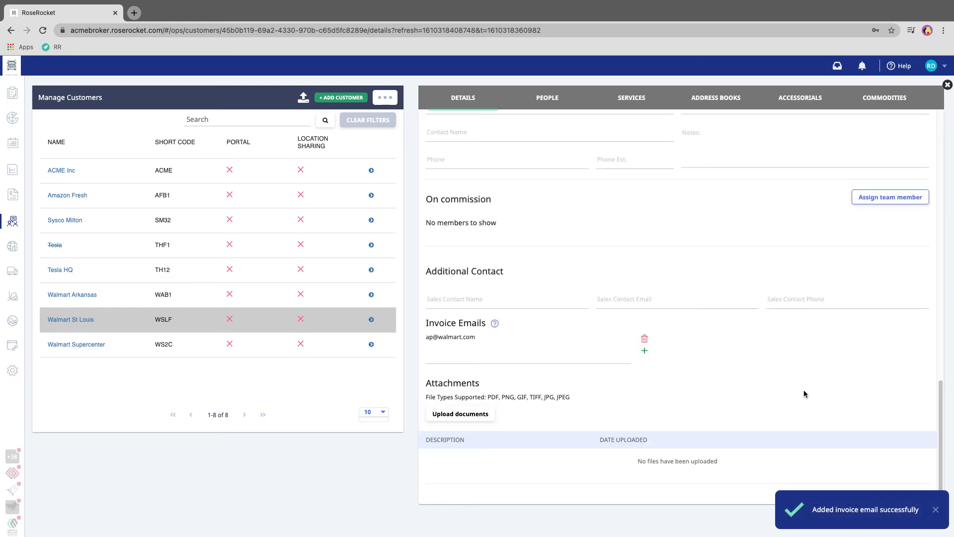
left_click(936, 509)
Save the Walmart St Louis customer details
scroll(914, 492, "down", 1)
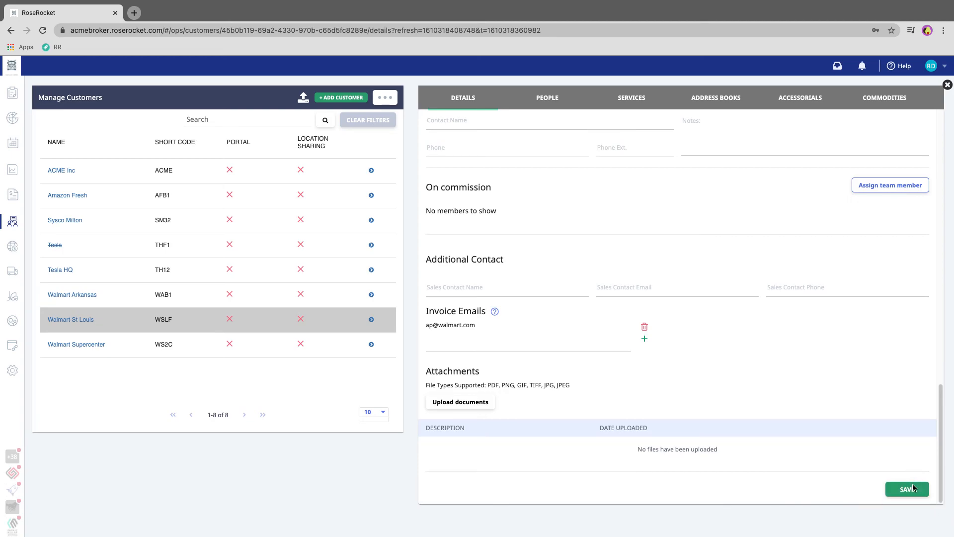
left_click(908, 489)
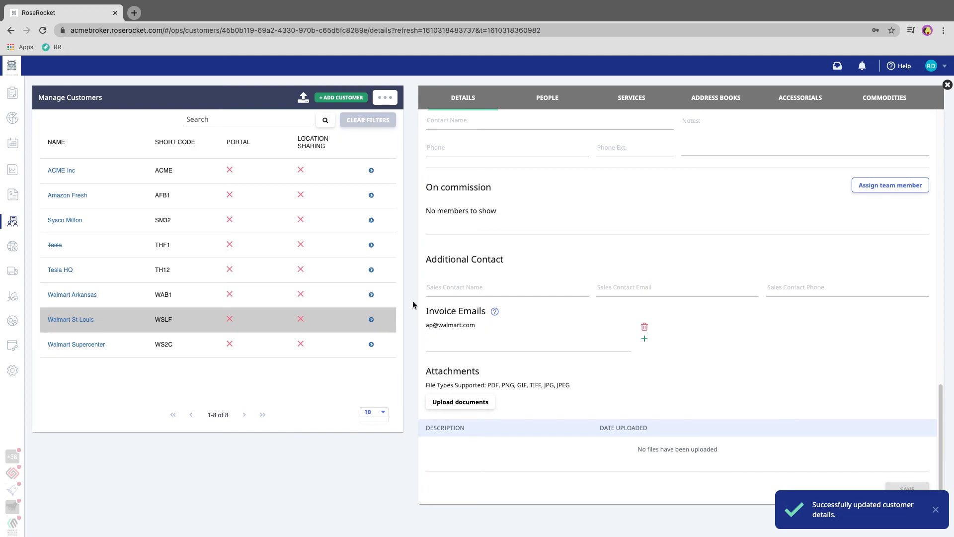
mouse_move(496, 312)
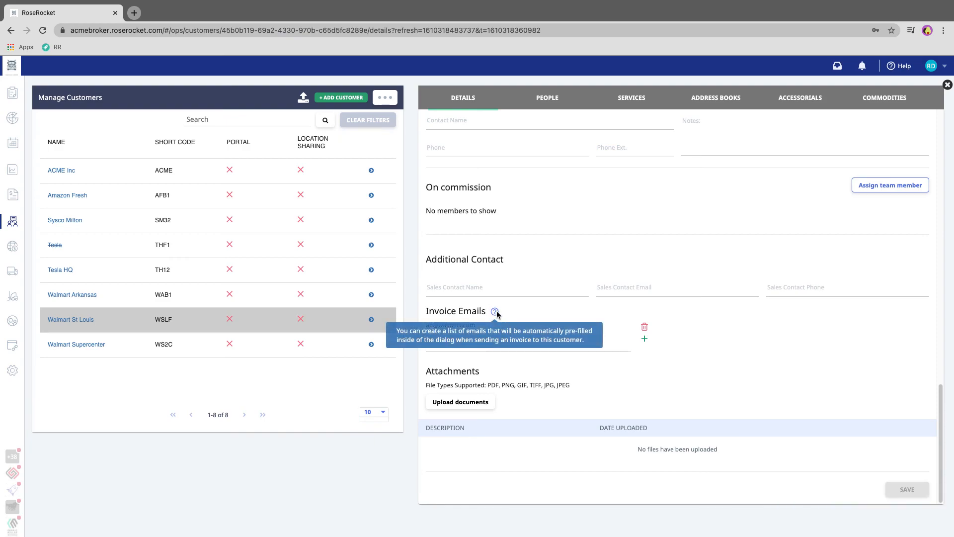